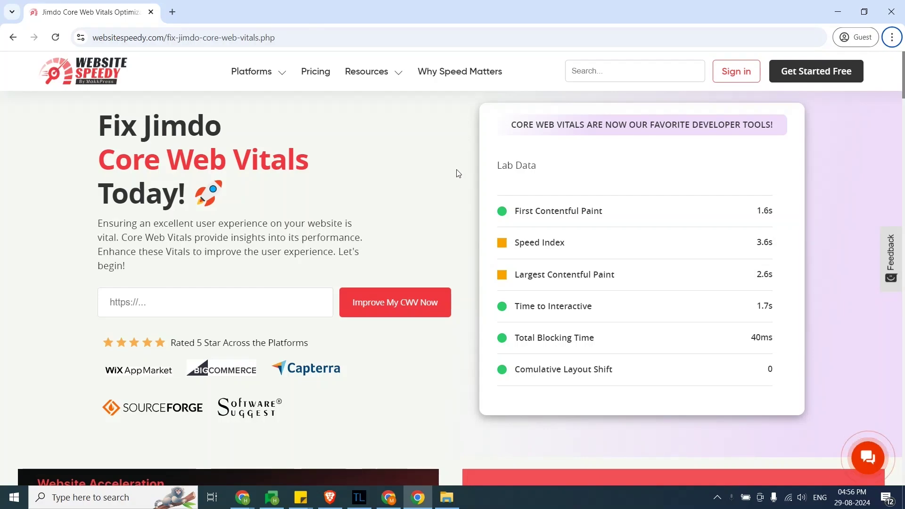
Paste onlinee-store.jimdofree.com into the URL field and start the Core Web Vitals improvement
scroll(456, 173, "down", 15)
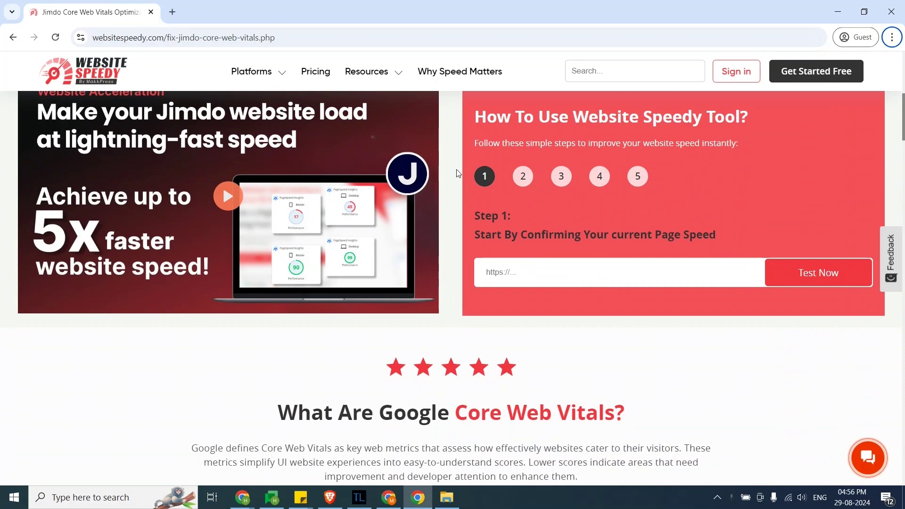
scroll(456, 173, "down", 15)
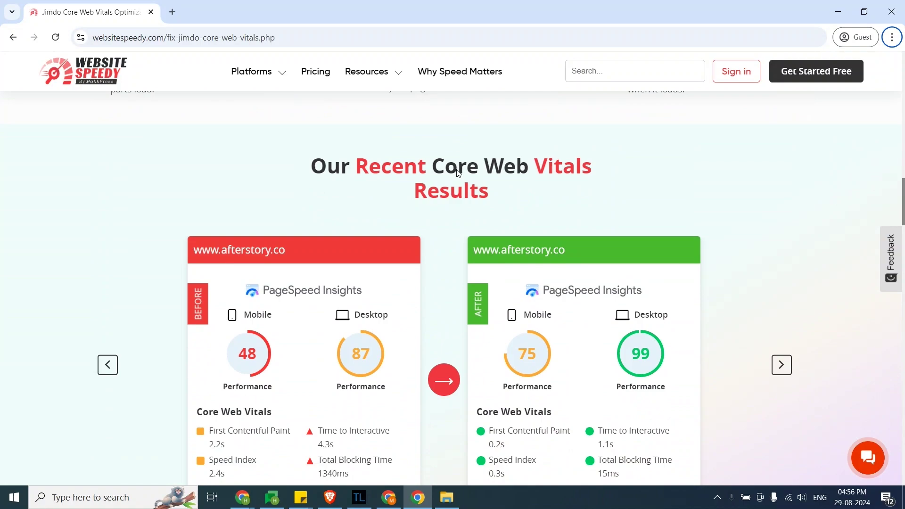
scroll(456, 173, "down", 15)
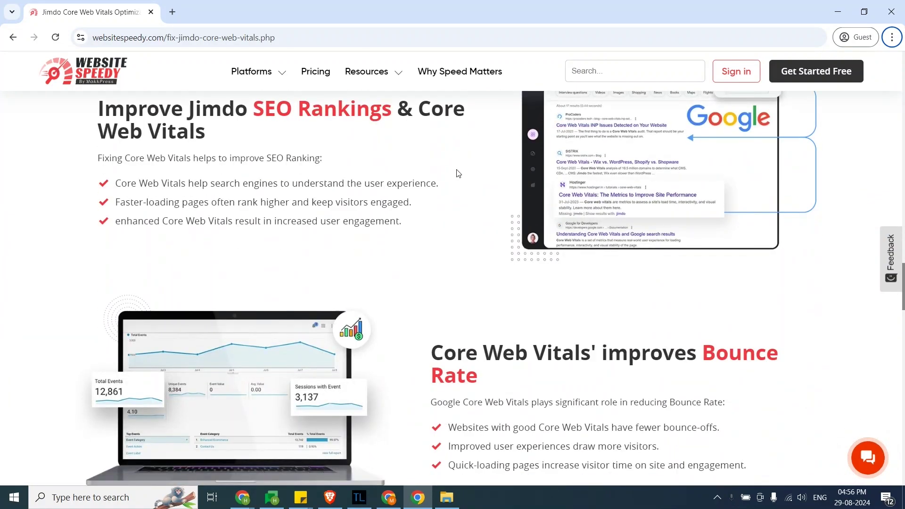
scroll(456, 172, "down", 9)
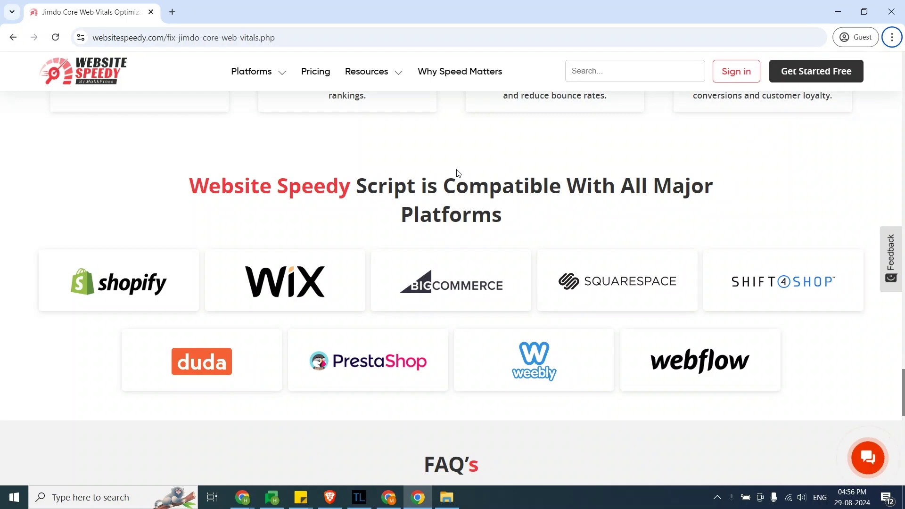
scroll(456, 172, "up", 15)
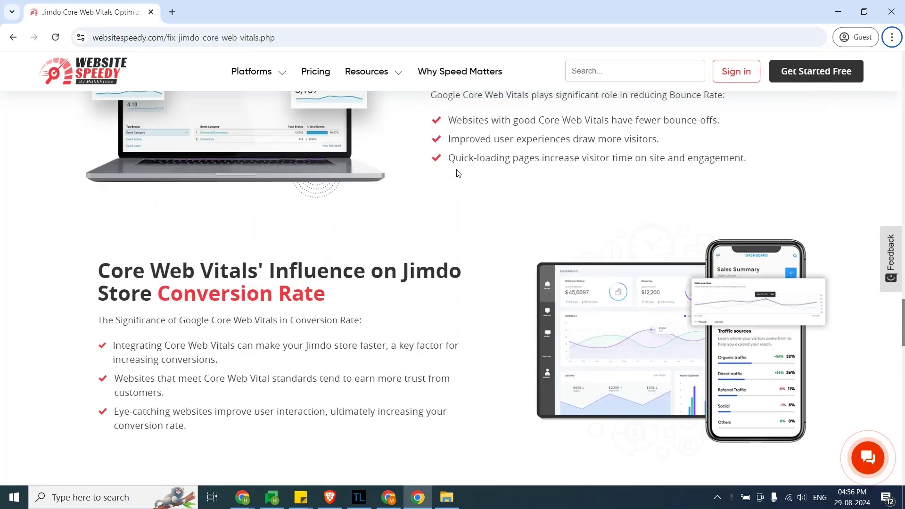
scroll(456, 173, "up", 10)
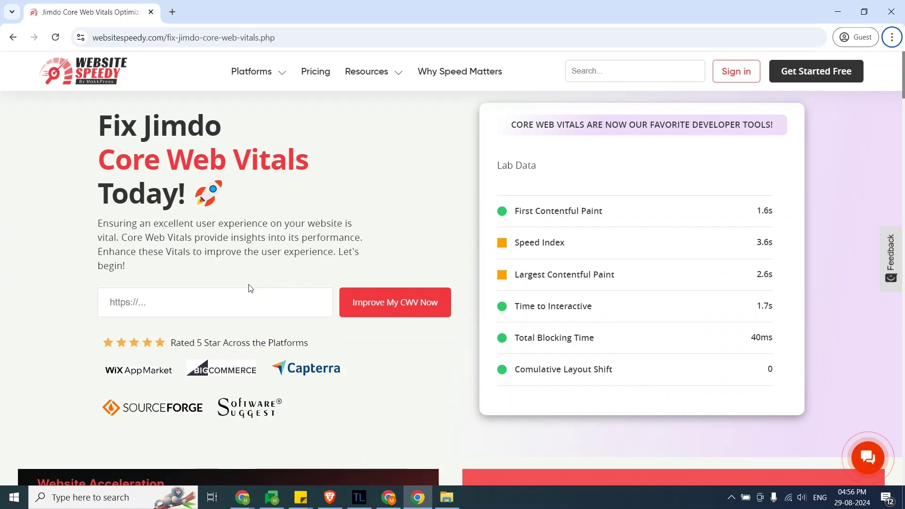
left_click(217, 302)
type("https://onlinee-store.jimdofree.com")
left_click(371, 302)
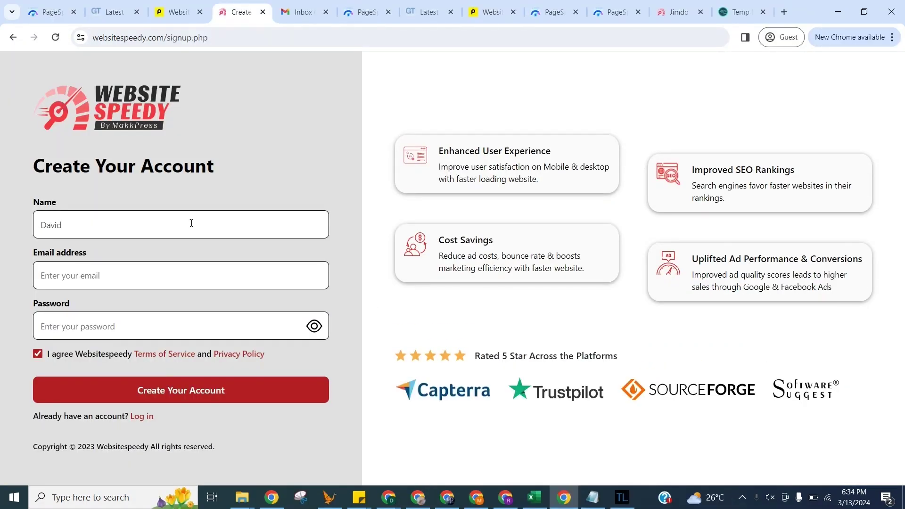
Fill in the account password on the signup form and create the Website Speedy account
left_click(242, 326)
key("ctrl+v")
left_click(270, 383)
Describe the company as an Agency, set the platform to Other: Jimdo, and add the store URL
left_click(247, 311)
scroll(255, 311, "down", 1)
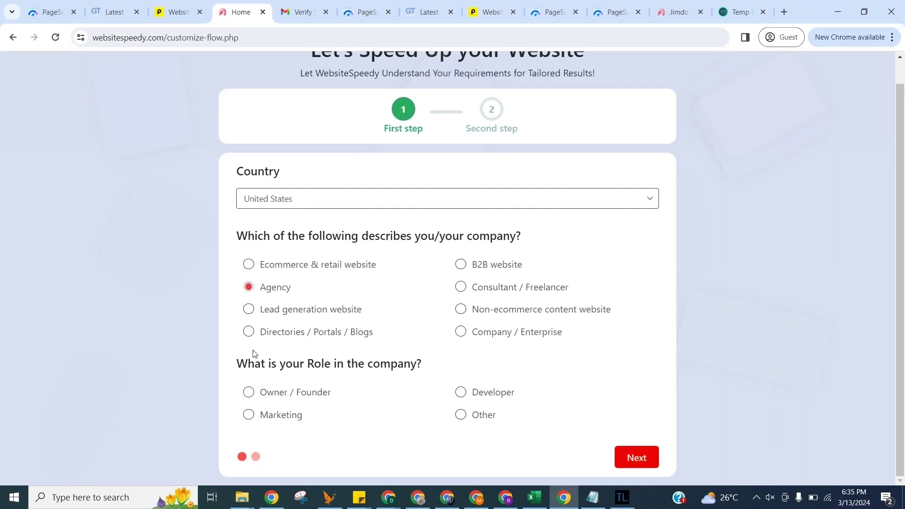
left_click(630, 460)
left_click(248, 311)
left_click(296, 342)
type("Jimdo")
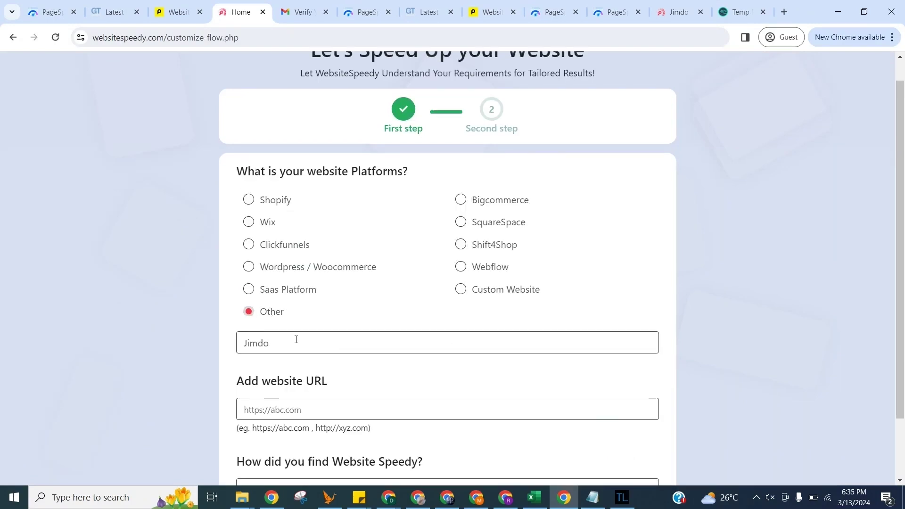
left_click(304, 414)
type("https://outwear-store.jimdofree.com")
scroll(572, 372, "down", 1)
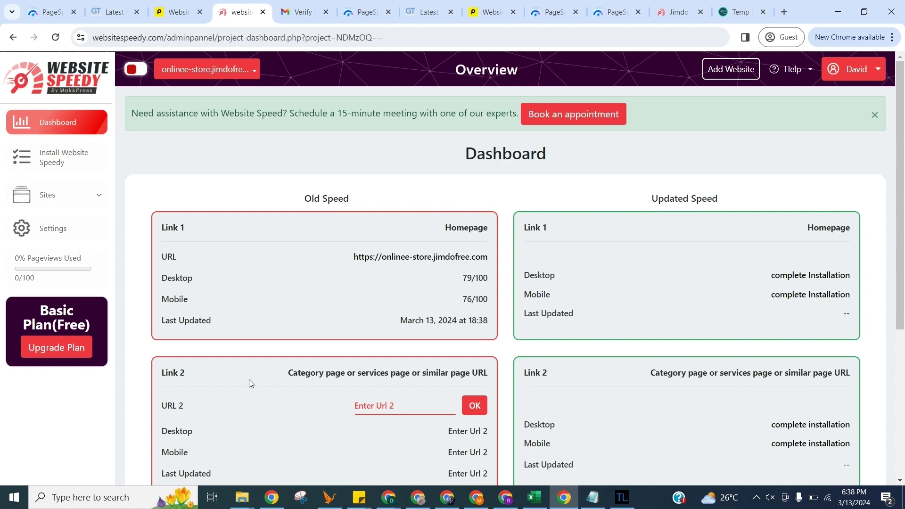
Expand Sites in the sidebar and open the Install Website Speedy self-installation page
left_click(98, 196)
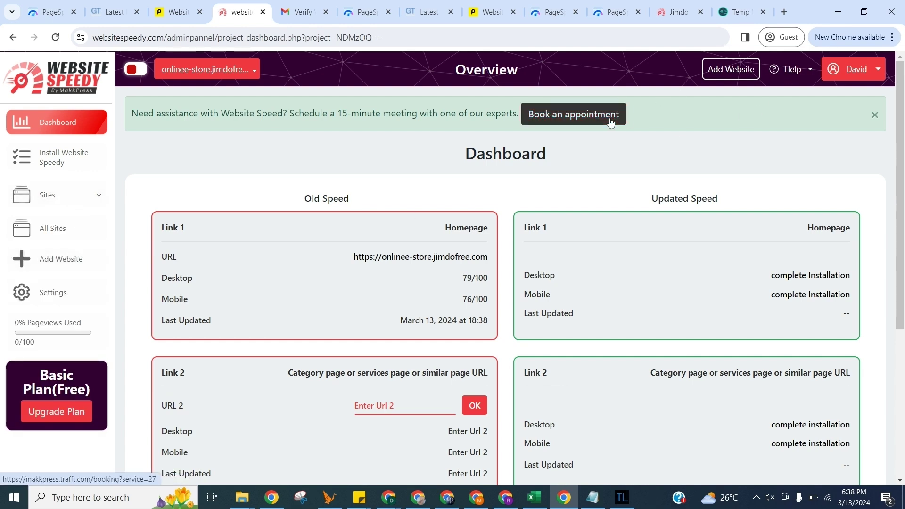
left_click(80, 159)
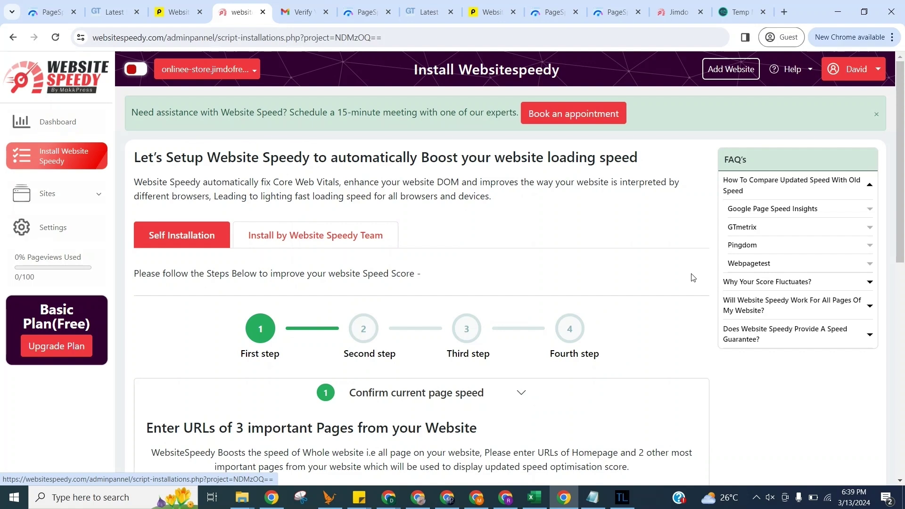
Submit the store's /blog/ page as URL 2 and its /women-s/ page as URL 3
left_click_drag(897, 254, 897, 360)
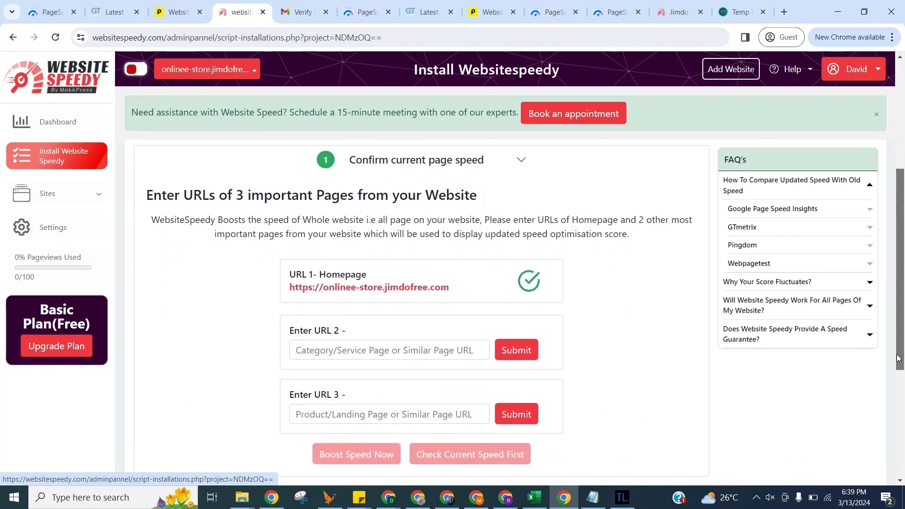
left_click(448, 349)
type("https://onlinee-store.jimdofree.com/blog/")
left_click(515, 349)
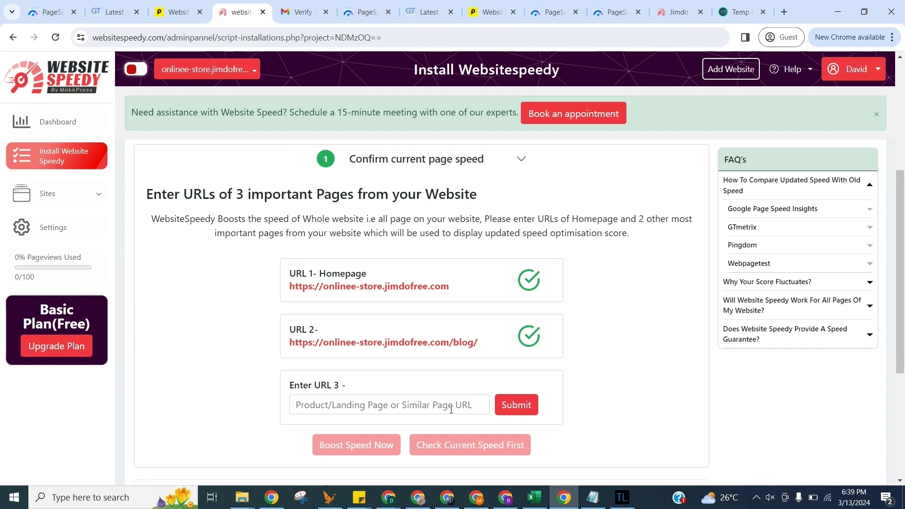
left_click(461, 405)
type("https://onlinee-store.jimdofree.com/women-s/")
left_click(514, 405)
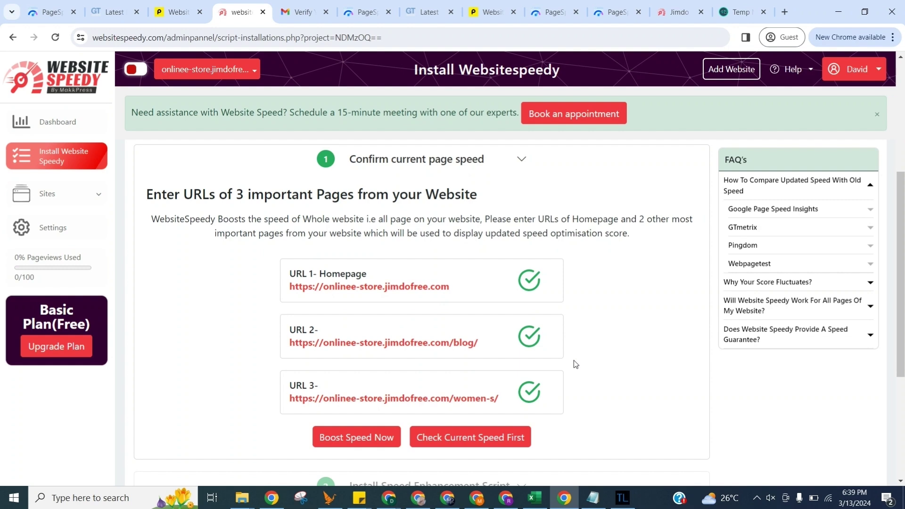
Use Boost Speed Now to reveal the script code, then view the store's PageSpeed Insights report
left_click(368, 446)
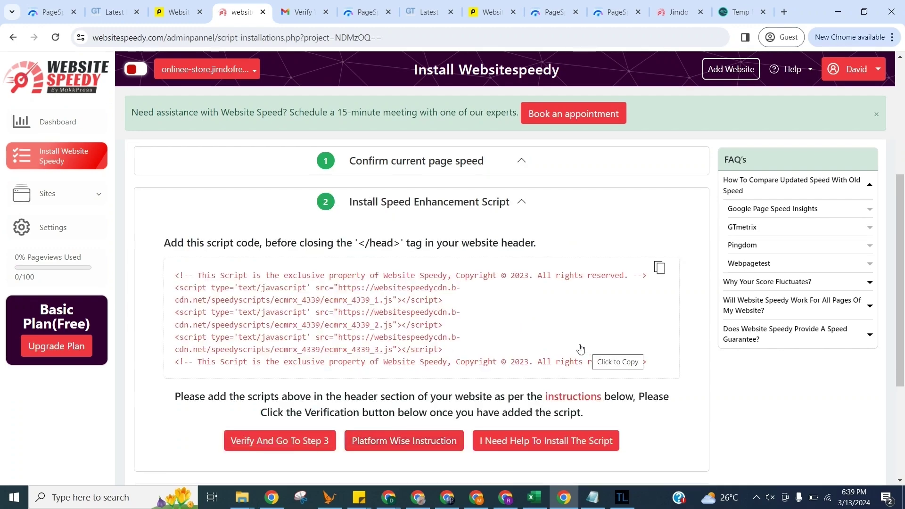
left_click(39, 15)
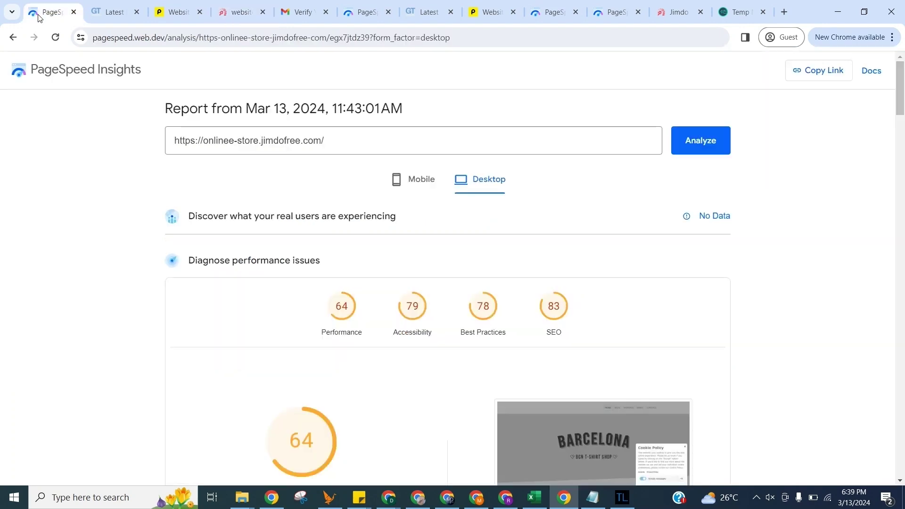
Review the GTmetrix and Pingdom baseline results (grade 85, 896 ms), then return to Website Speedy
left_click(88, 14)
left_click(174, 16)
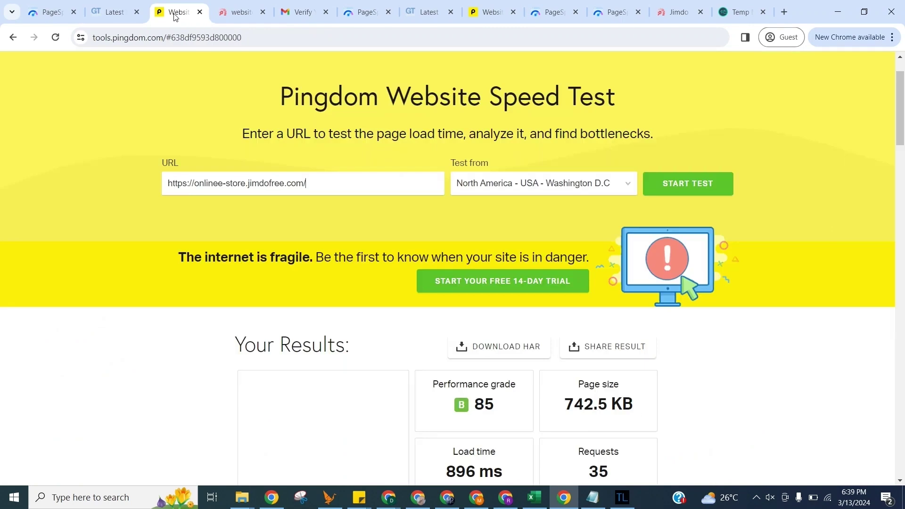
left_click(239, 16)
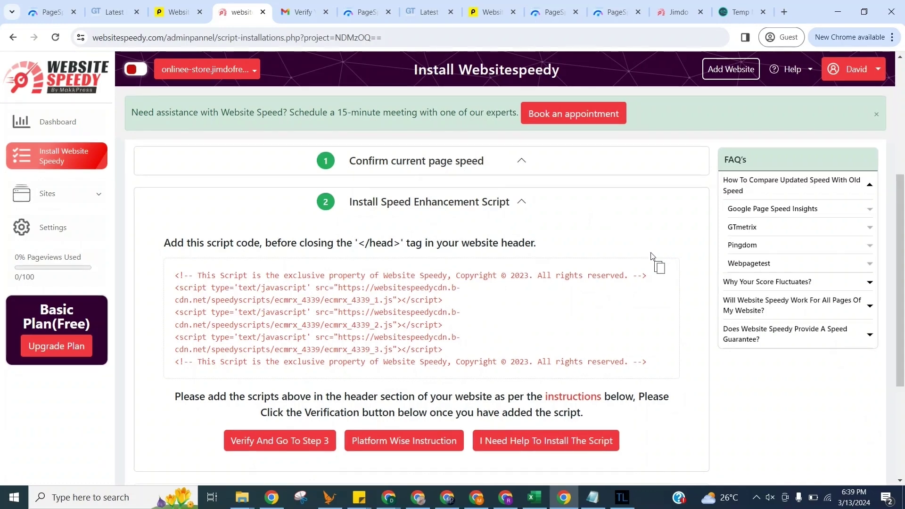
Copy the three-line script into the onlinee-store site's Jimdo Edit Head settings and save
left_click(659, 268)
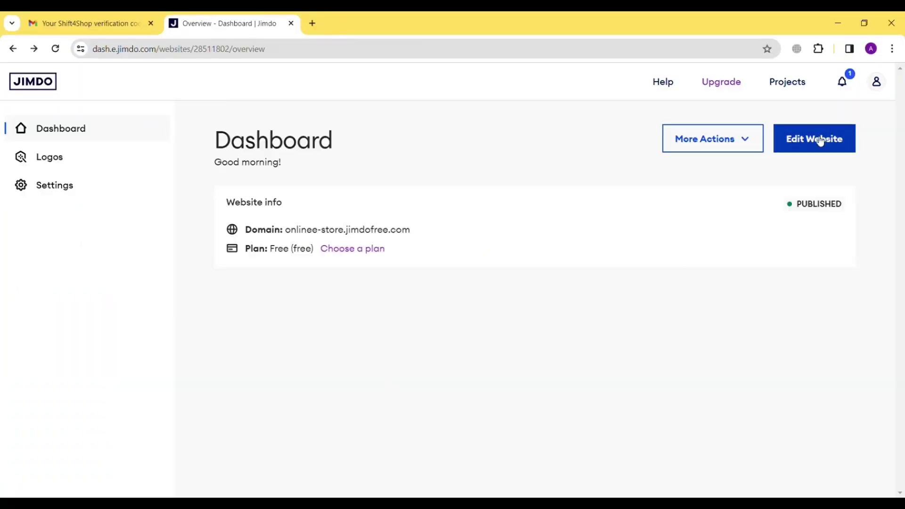
left_click(820, 140)
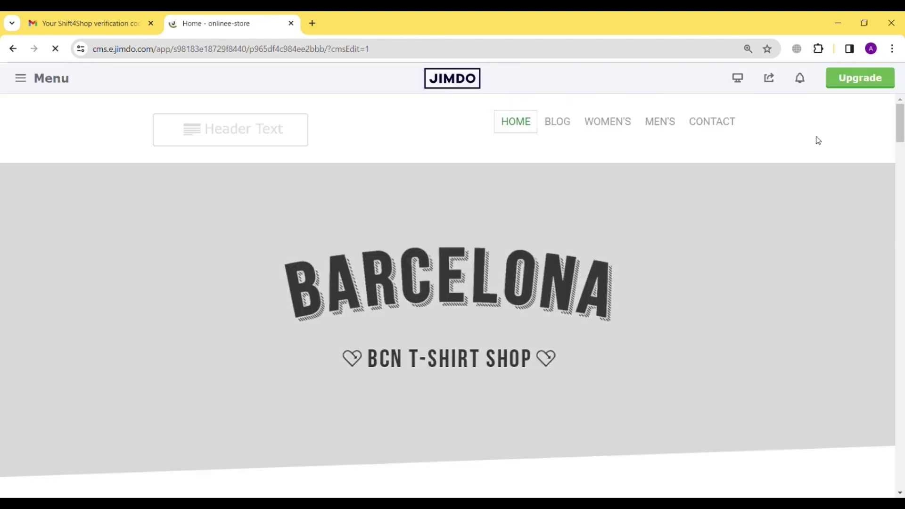
left_click(23, 77)
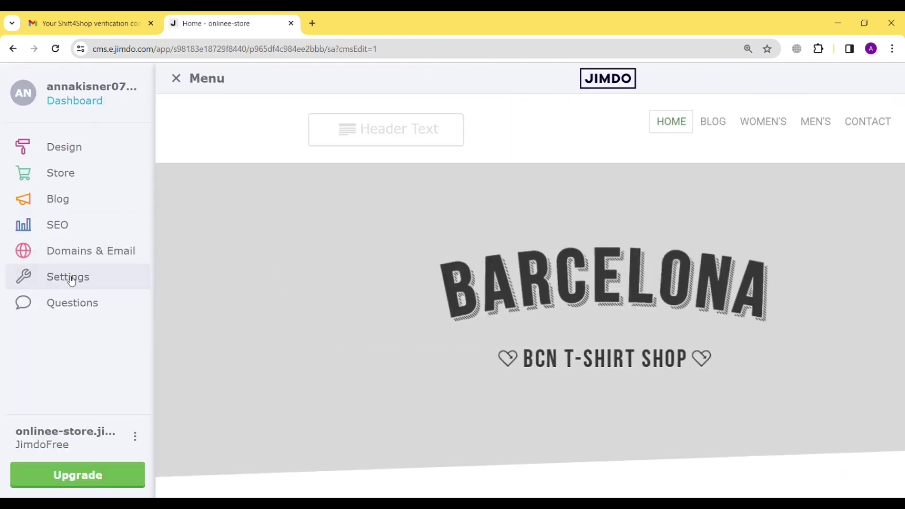
left_click(70, 278)
left_click(79, 237)
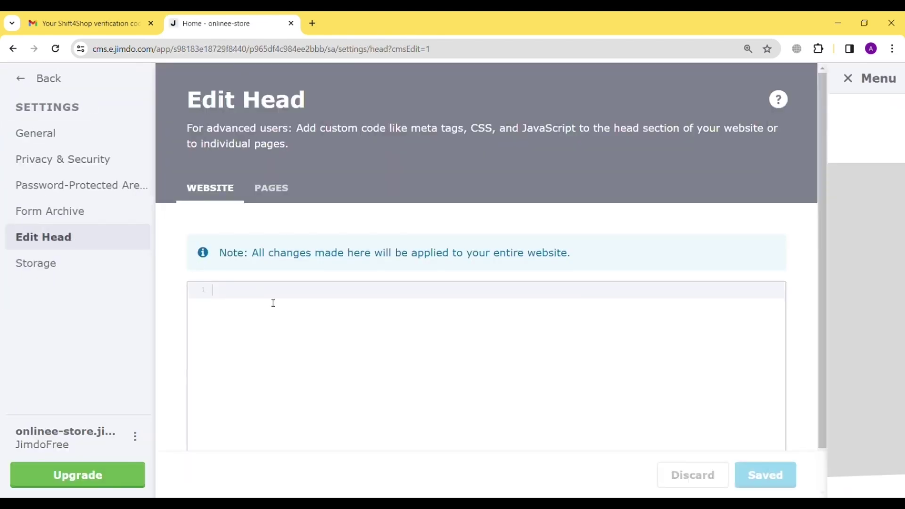
left_click(769, 475)
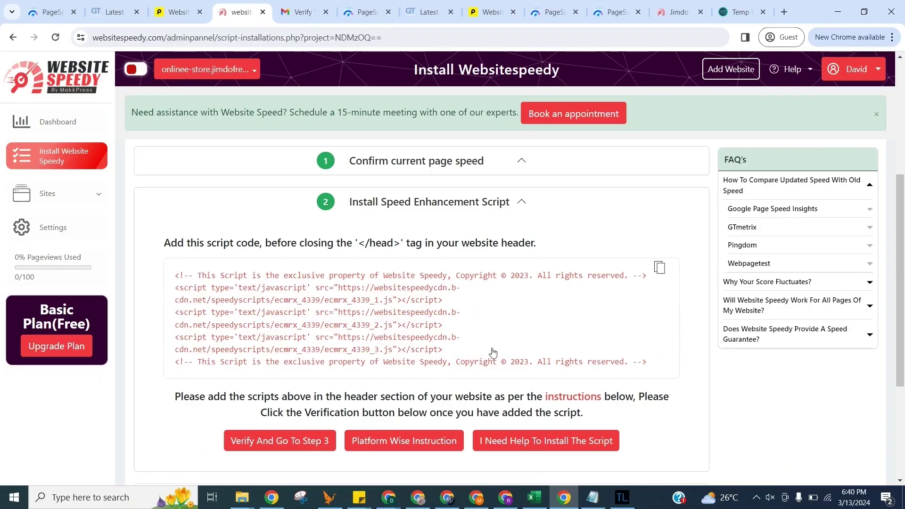
Verify the installation and review the Boosted versus Old Speed tables, e.g. /women-s/ at 74/100 from 62/100
left_click(300, 442)
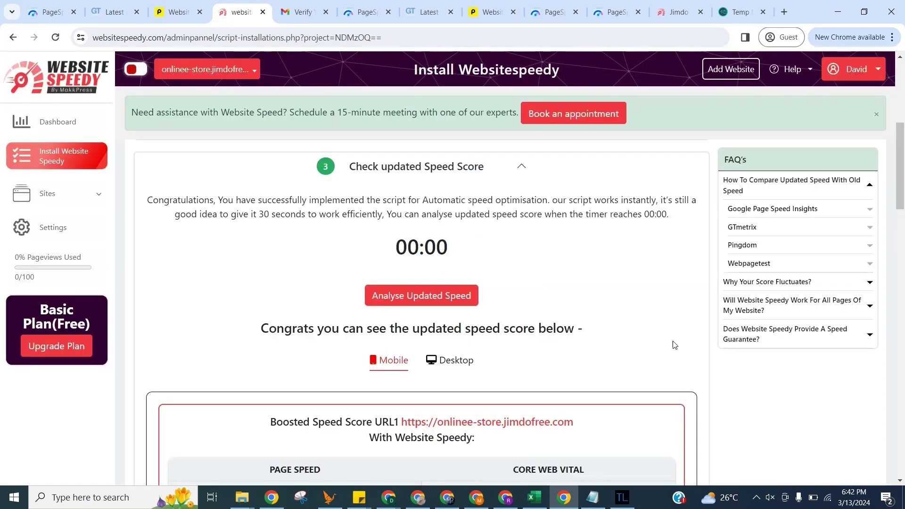
scroll(681, 283, "down", 10)
scroll(680, 283, "down", 7)
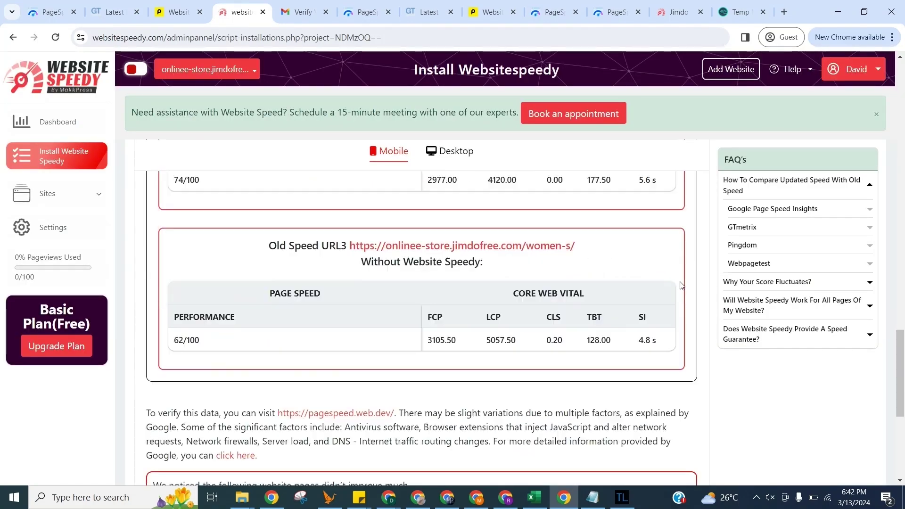
scroll(681, 283, "up", 3)
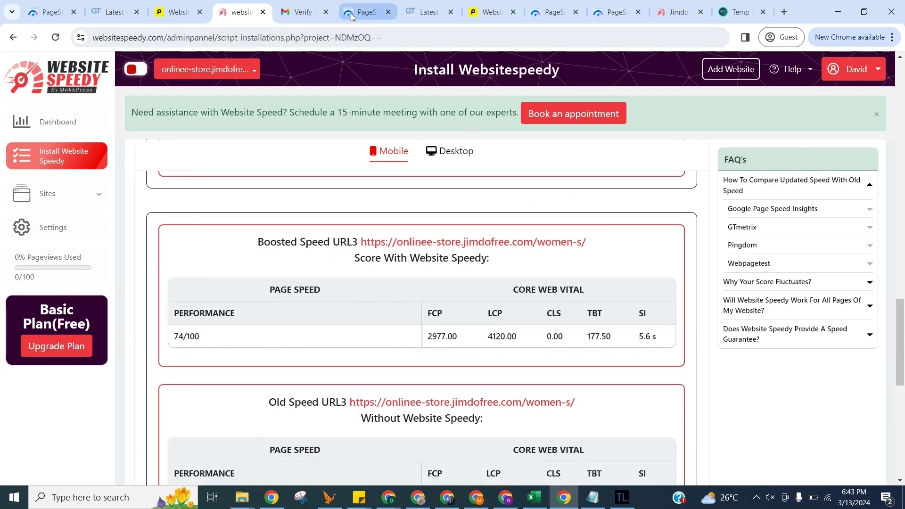
Look over the PageSpeed Insights, GTmetrix and Pingdom reports again
left_click(363, 12)
left_click(411, 10)
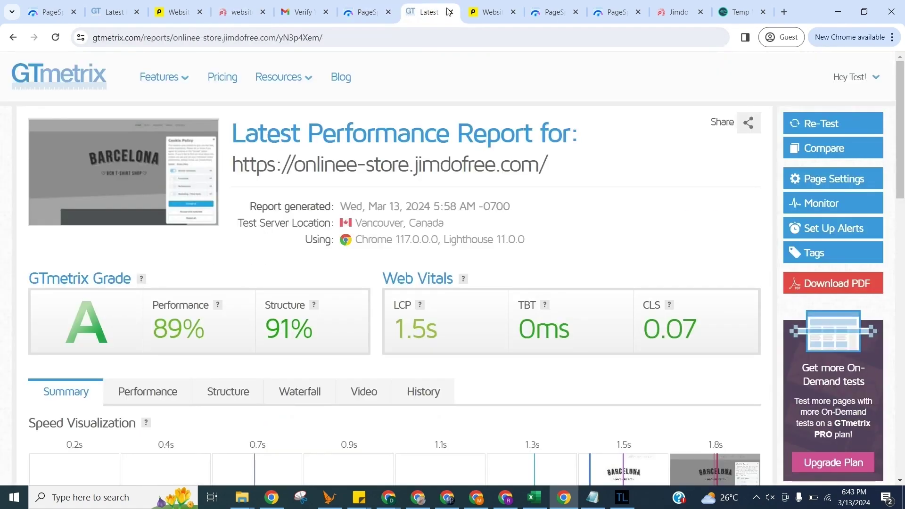
left_click(476, 10)
Rerun PageSpeed Insights on the store homepage URL with ?nospeedy appended
left_click(598, 14)
left_click(545, 115)
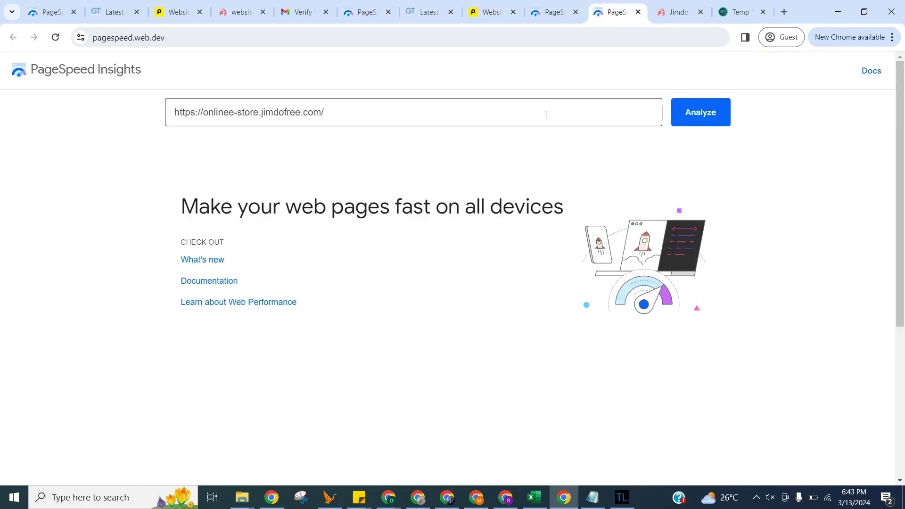
type("?nospeedy")
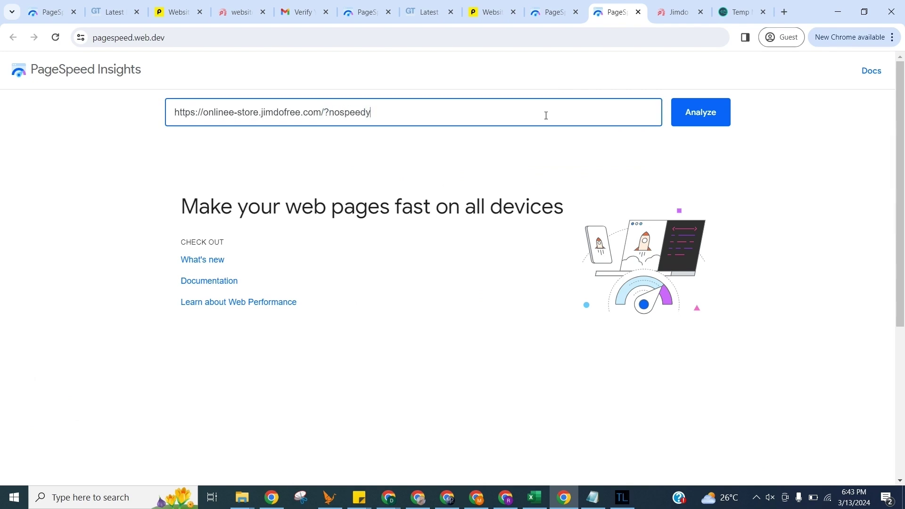
key("Return")
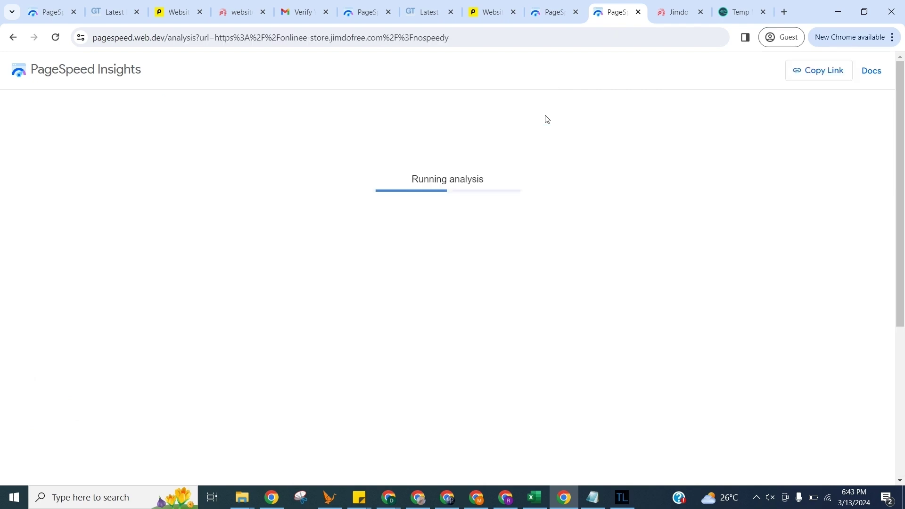
Go back to Website Speedy's installation guide top and expand Sites in the sidebar
left_click(241, 13)
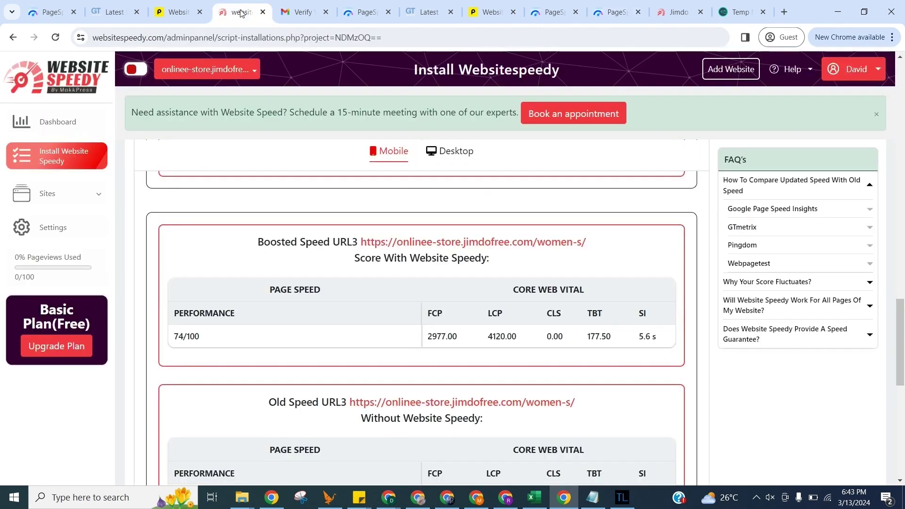
scroll(626, 247, "up", 10)
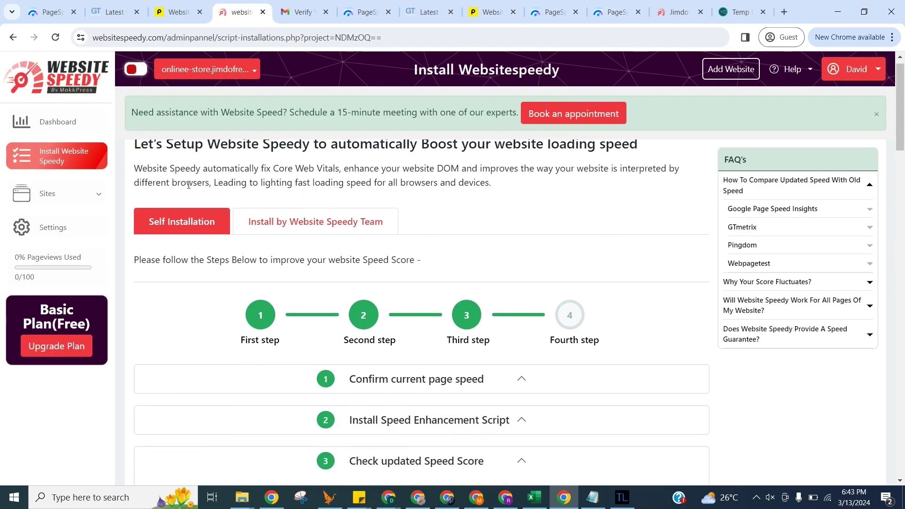
left_click(97, 195)
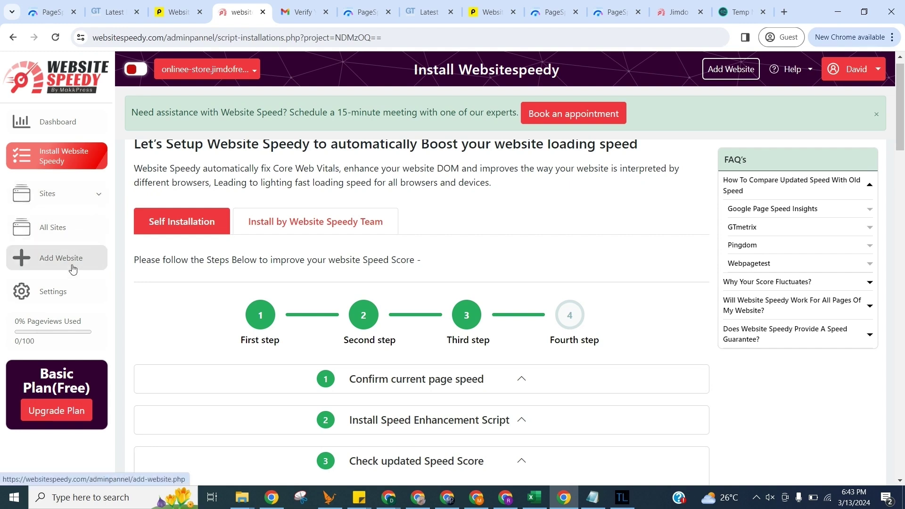